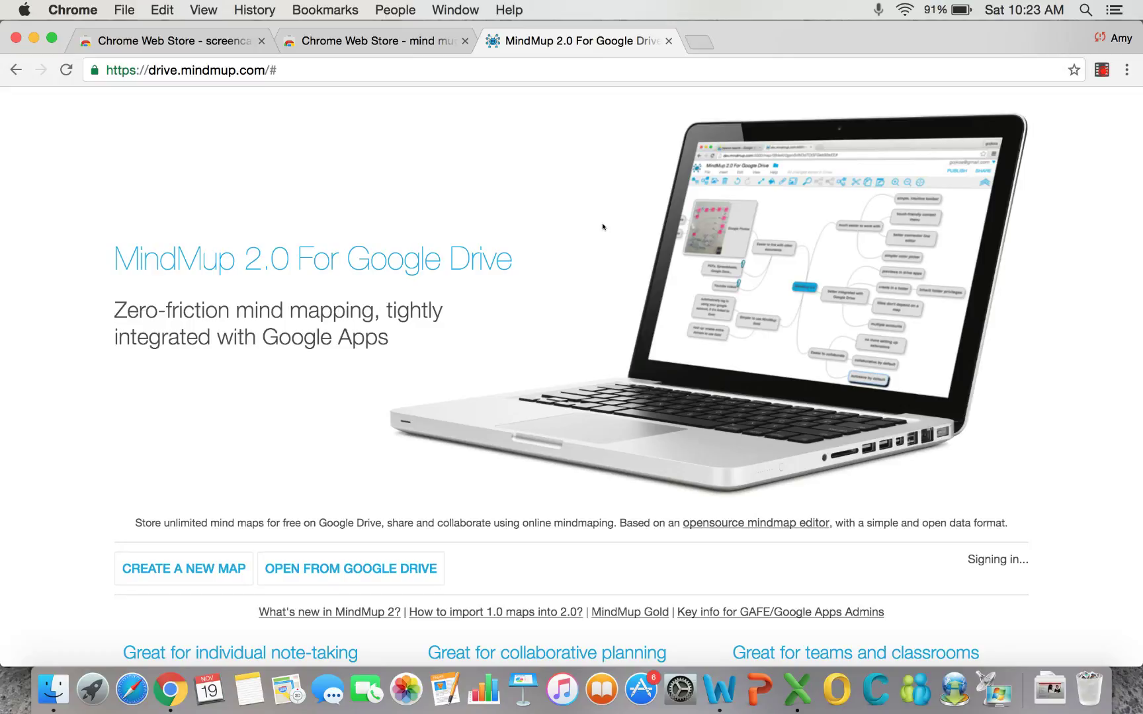
# - Create a new mind map and sign in with the Google account to edit it
pyautogui.click(343, 70)
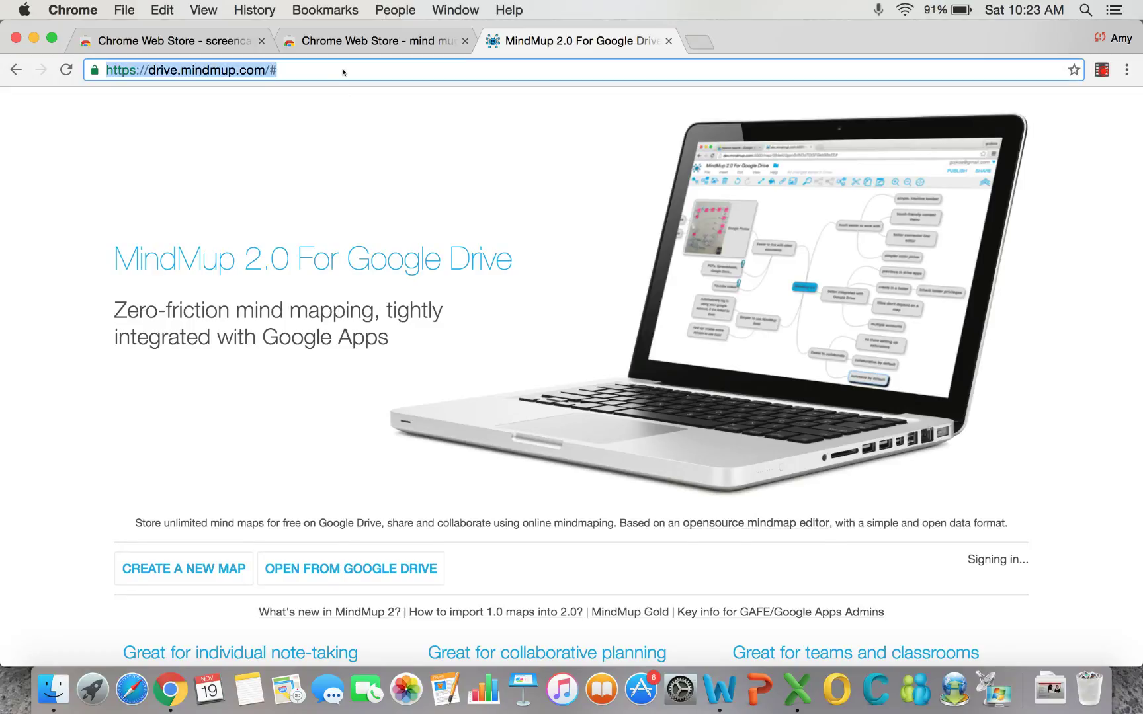
pyautogui.click(182, 573)
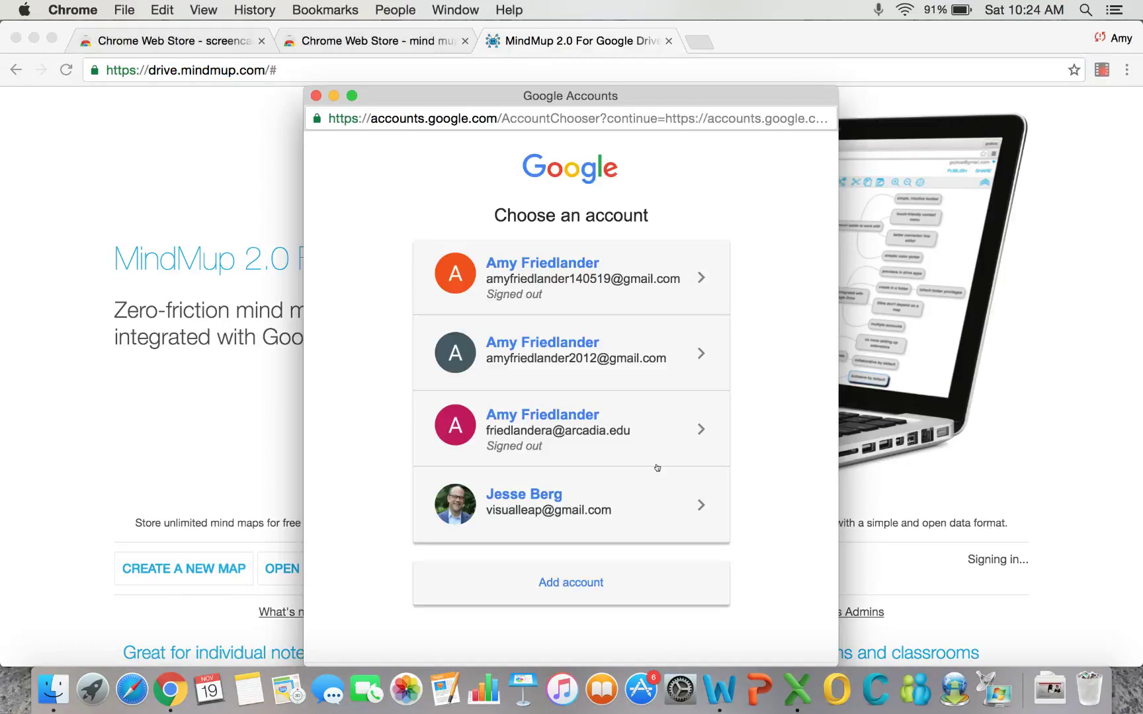
pyautogui.click(554, 502)
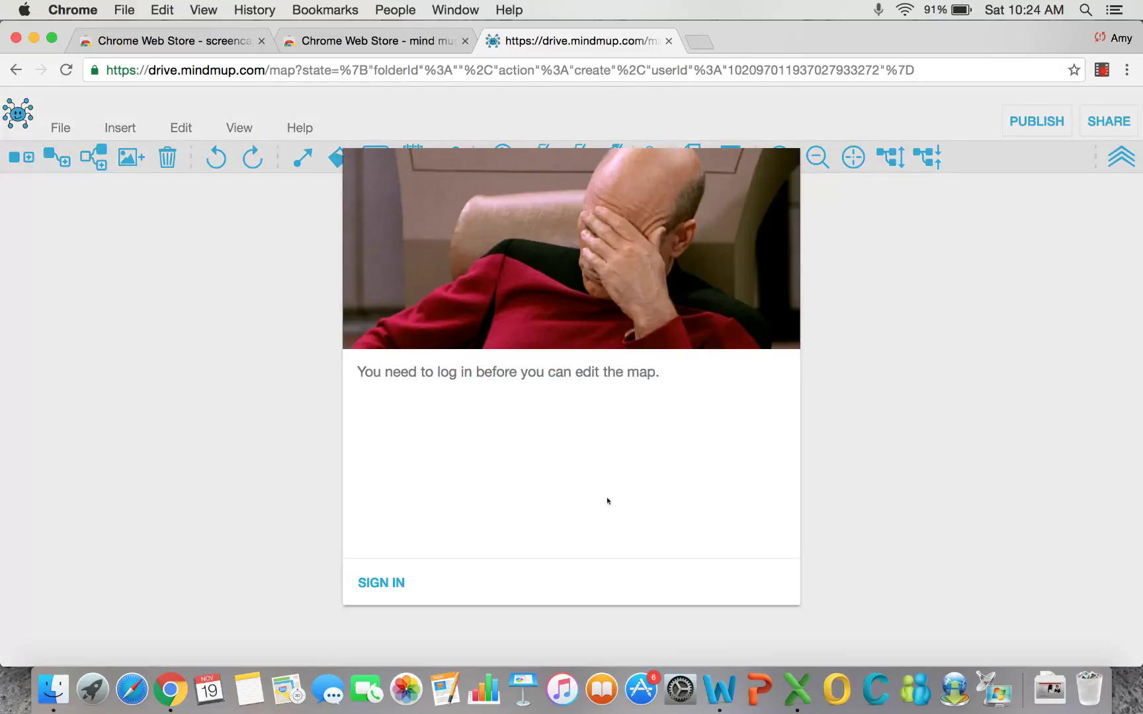
pyautogui.click(384, 583)
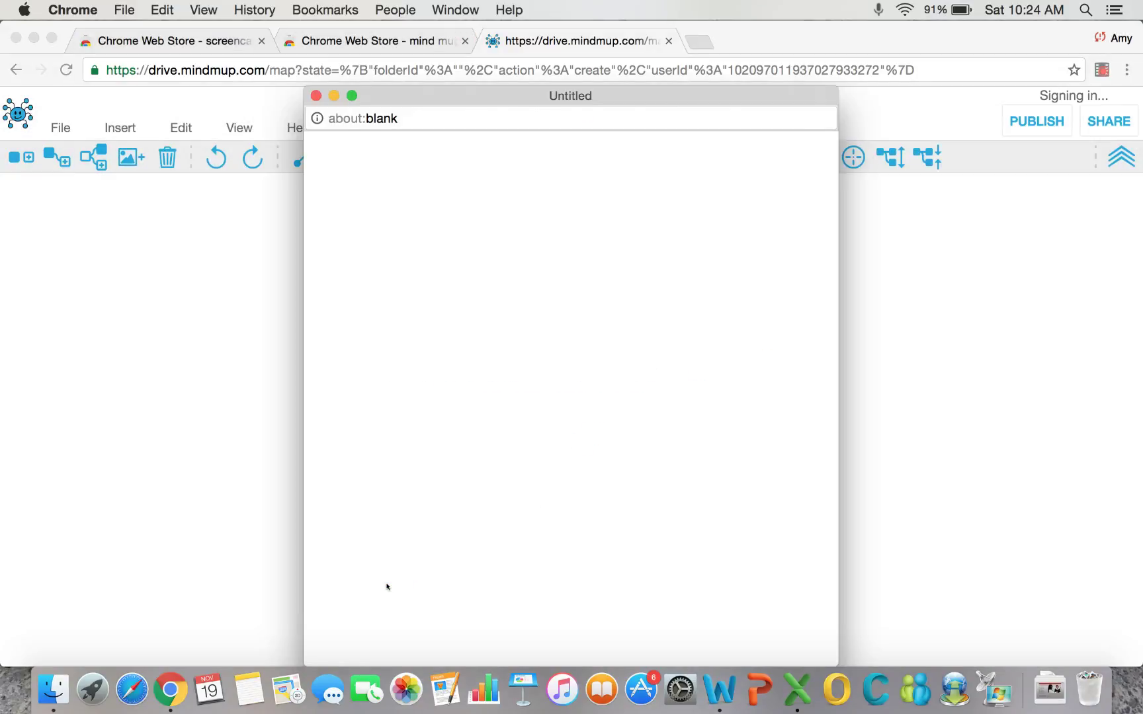
pyautogui.click(555, 502)
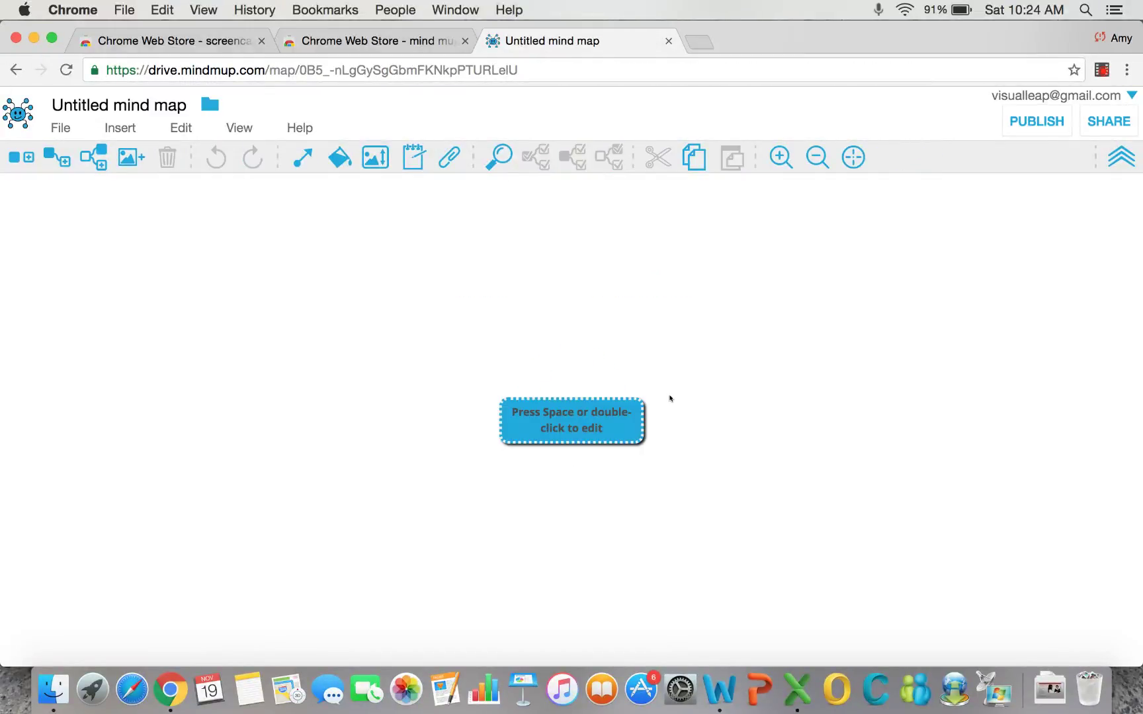
# - Replace the central node's placeholder text with 'My Main Idea'
pyautogui.doubleClick(585, 419)
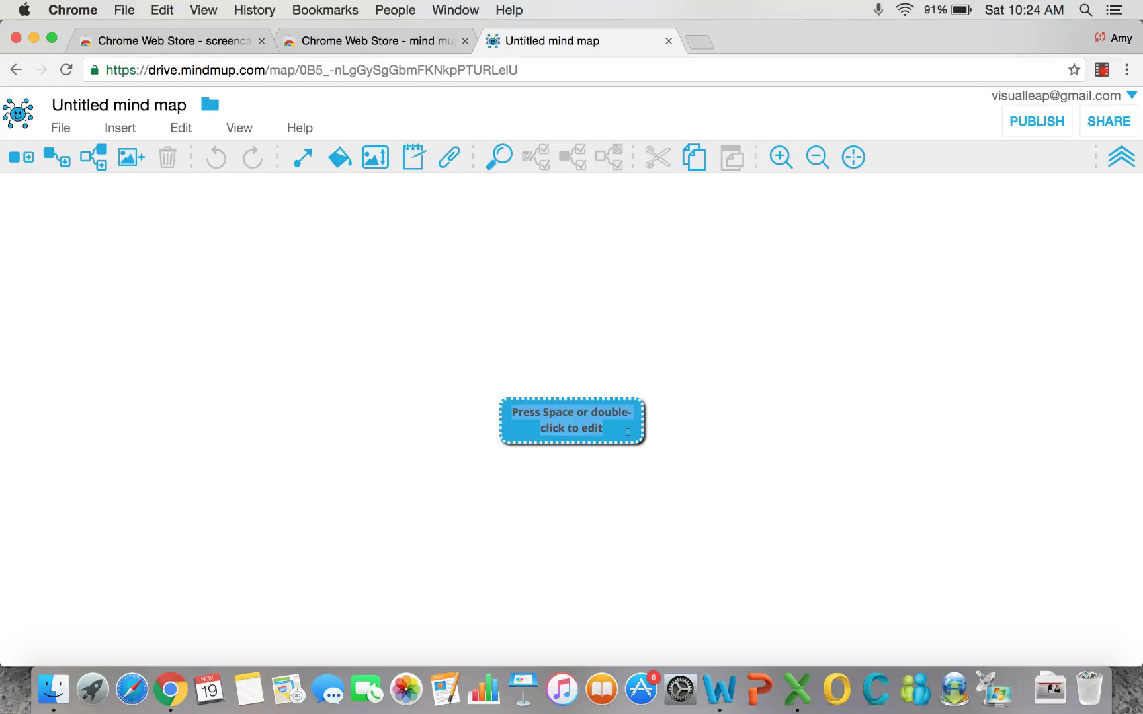
pyautogui.click(628, 429)
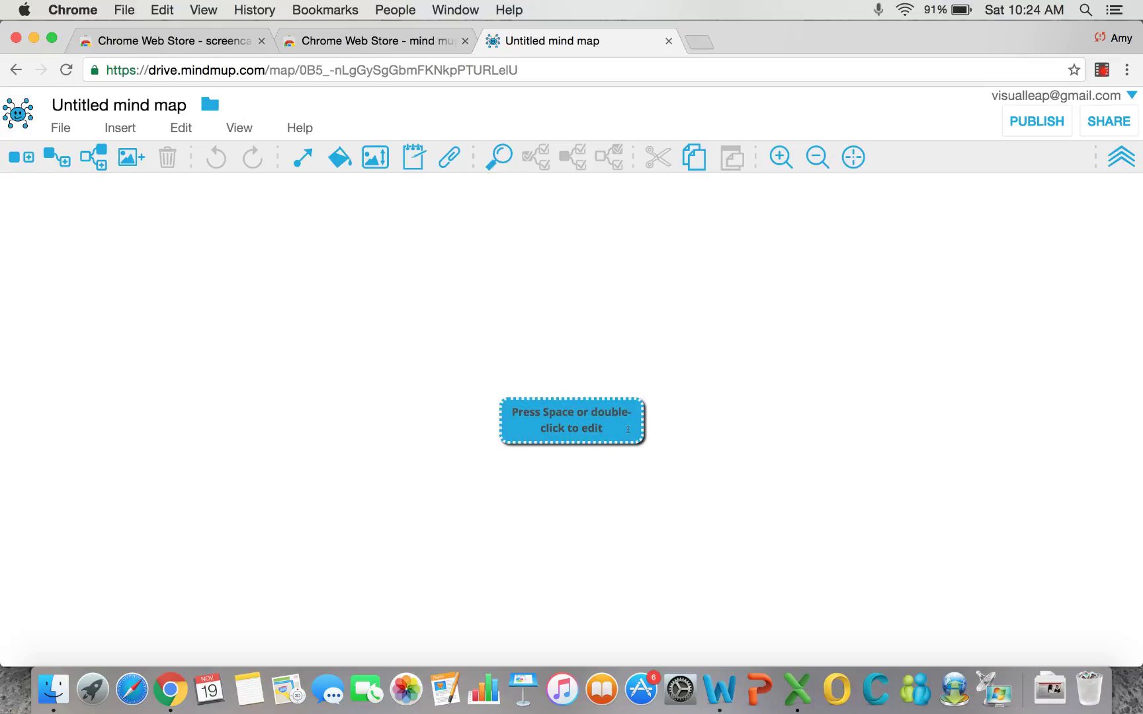
pyautogui.doubleClick(573, 424)
pyautogui.moveTo(604, 428); pyautogui.dragTo(514, 409)
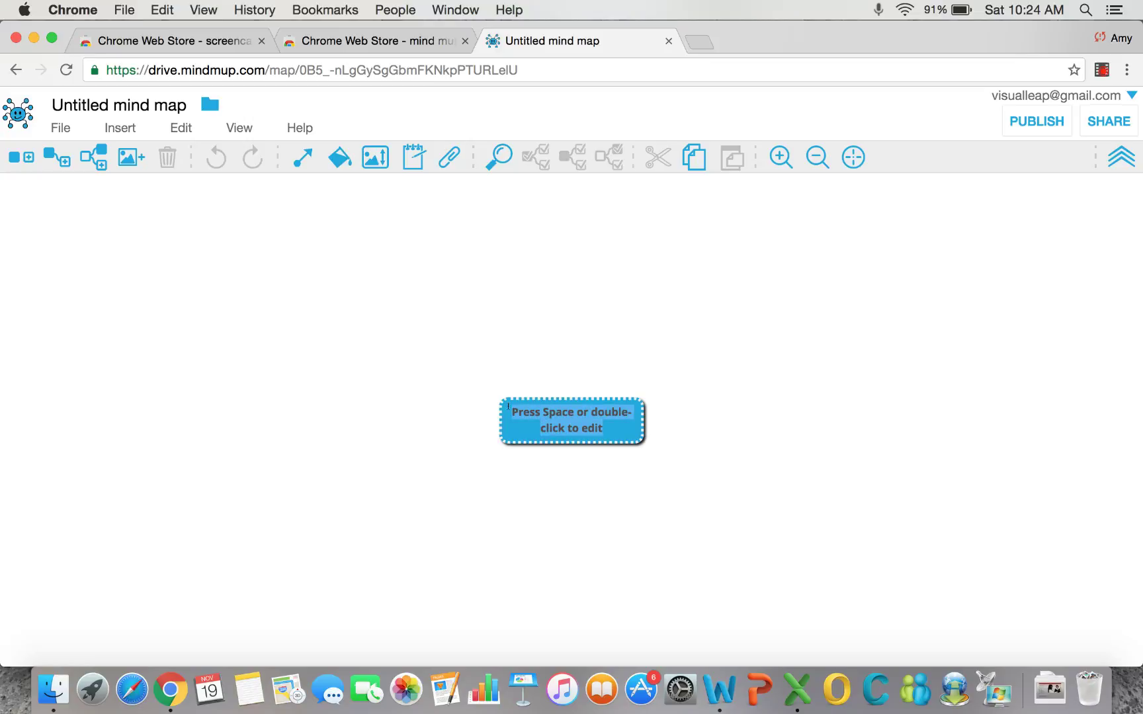
pyautogui.write('My Main')
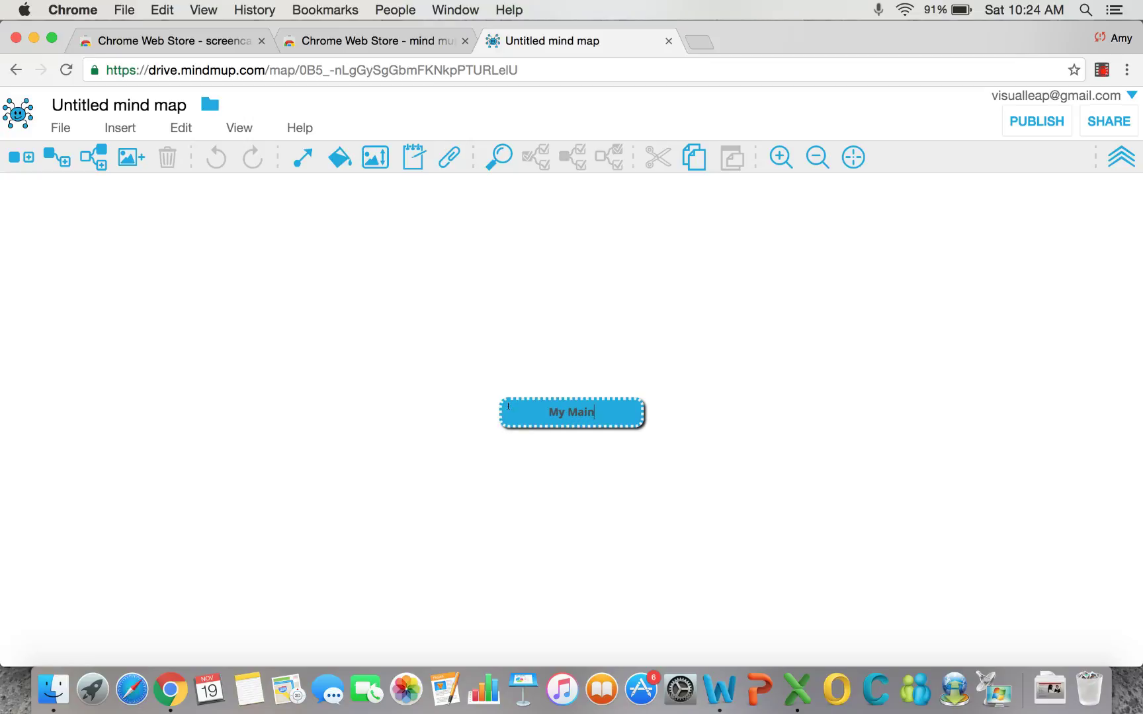
pyautogui.write(' Idea')
# - Add sibling branches 'Spanish' and 'Social Studies' under My Main Idea
pyautogui.click(61, 159)
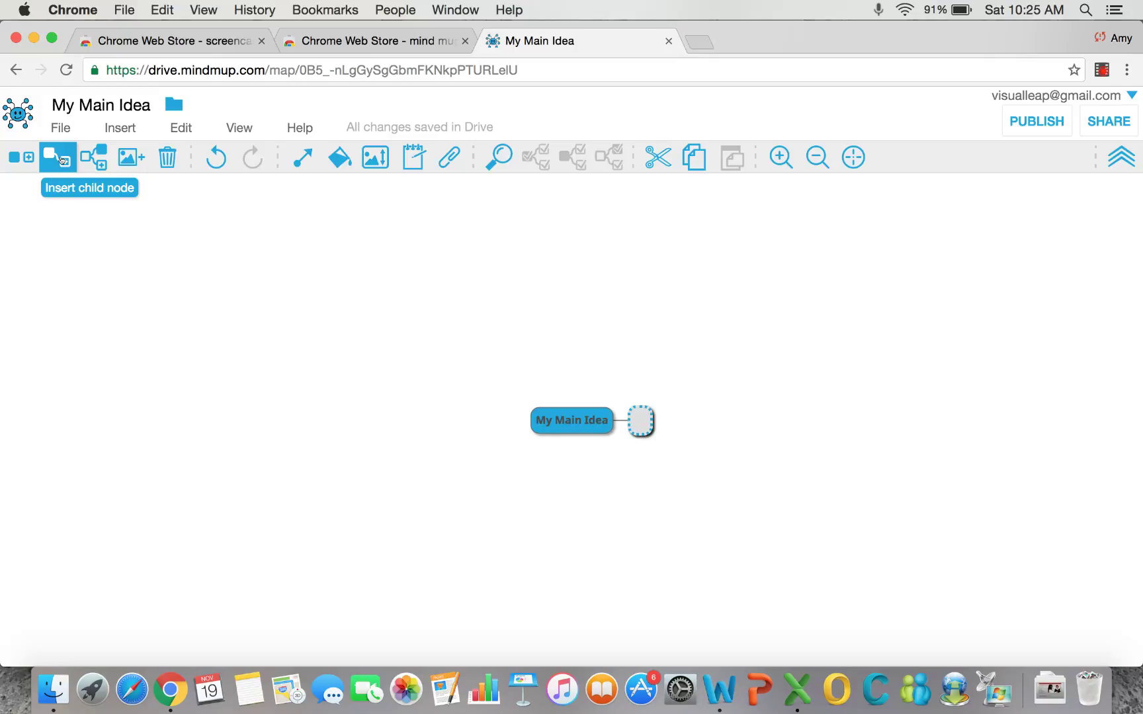
pyautogui.write('Spanish')
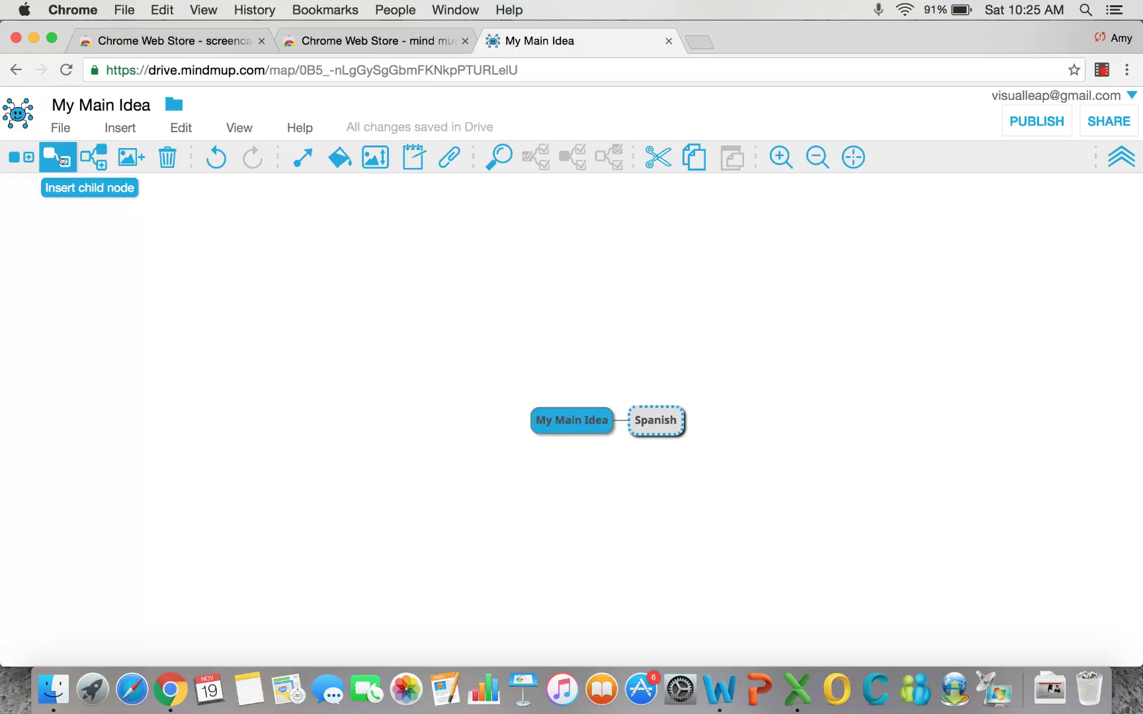
pyautogui.press('Return')
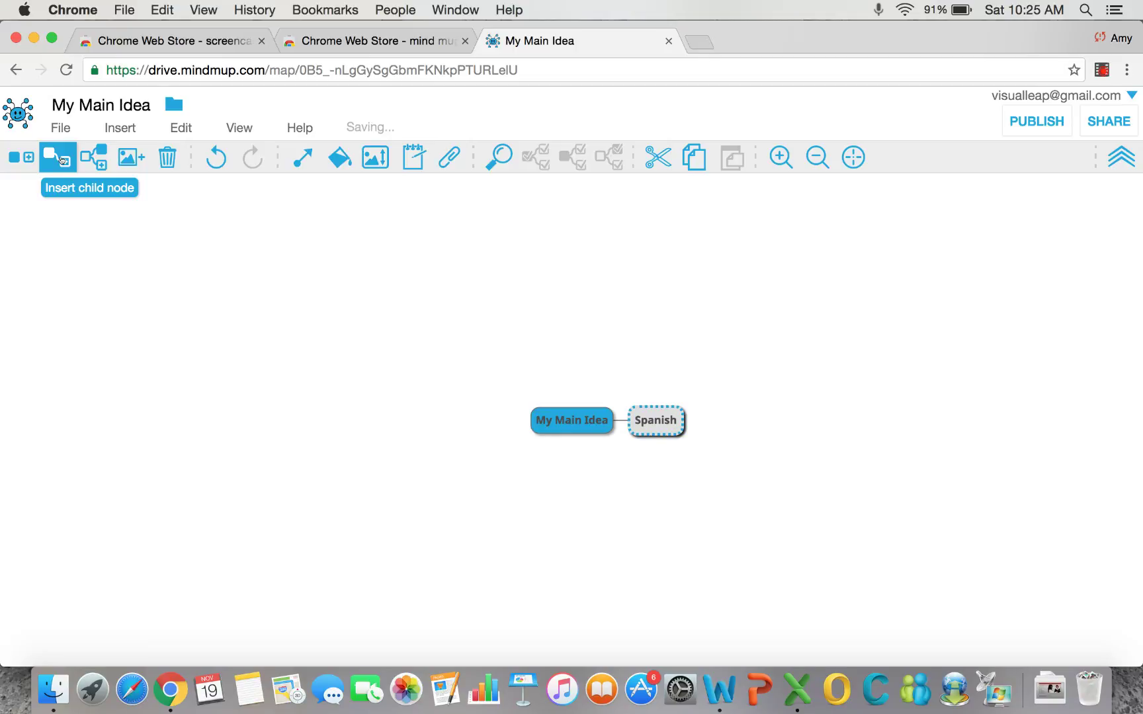
pyautogui.press('Return')
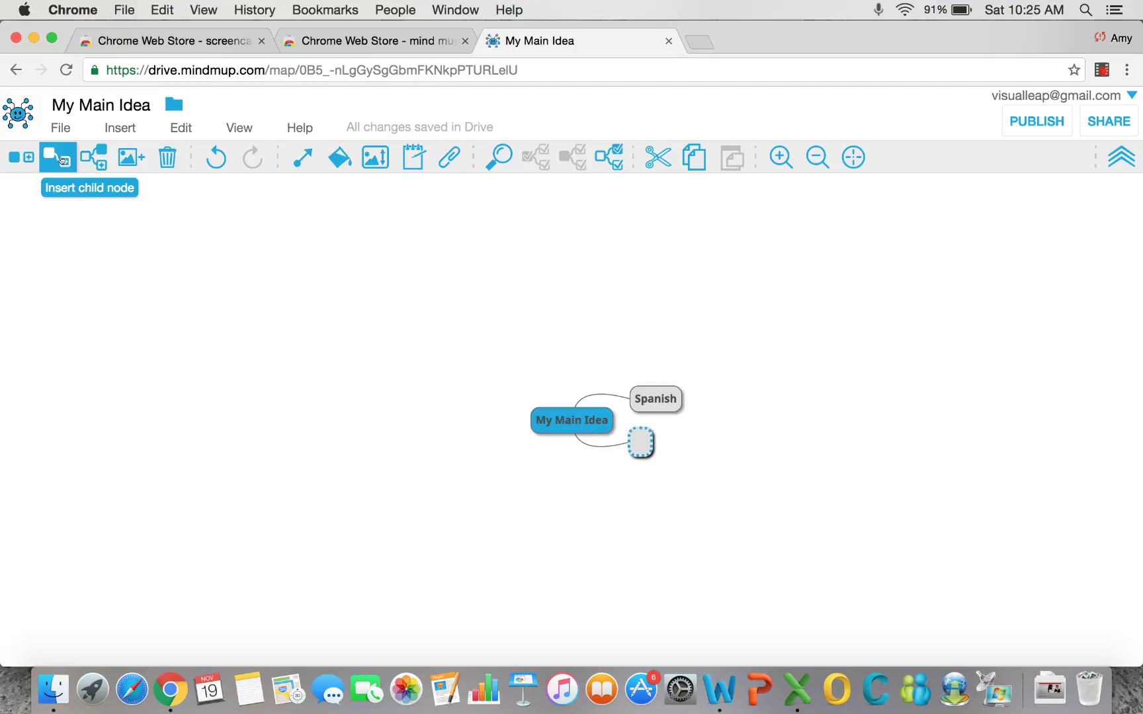
pyautogui.write('Soci')
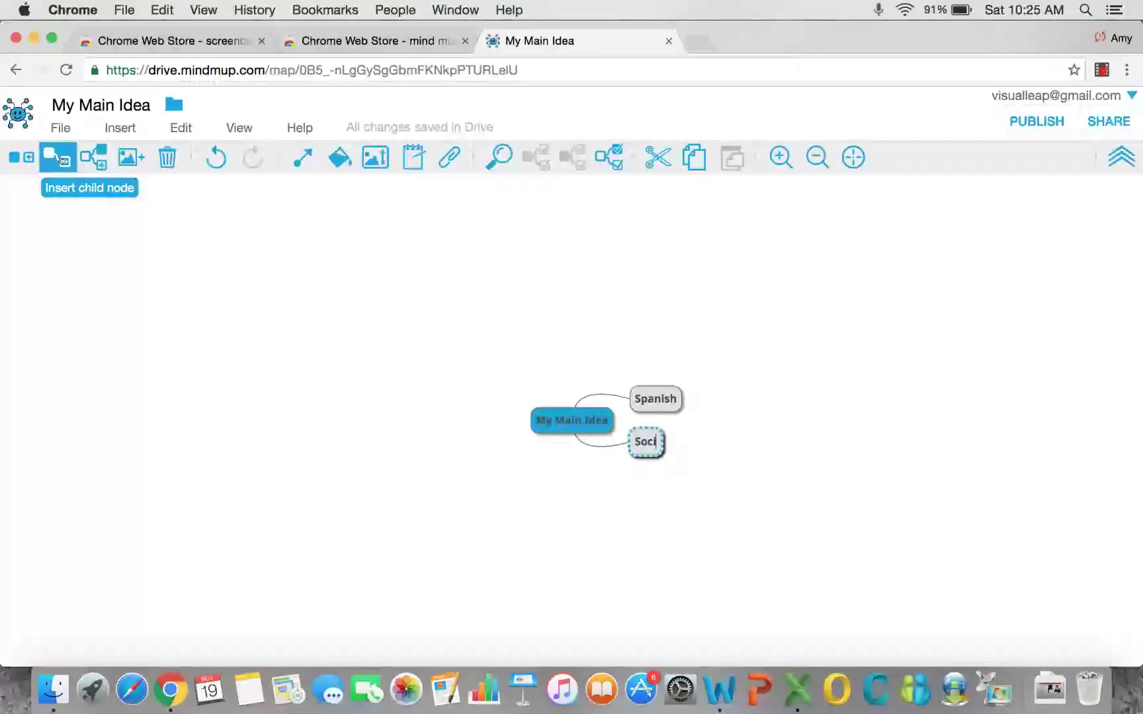
pyautogui.write('al Studies')
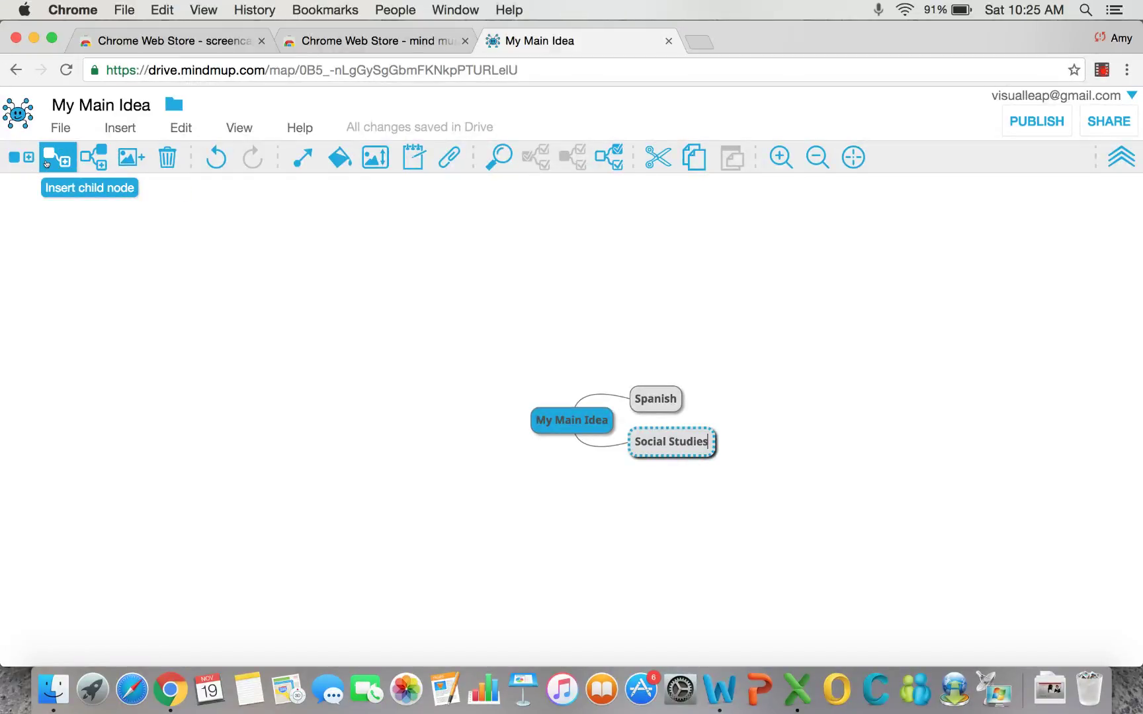
# - Add a 'Revolutionary War' subtopic under Social Studies, fixing the typos
pyautogui.click(46, 163)
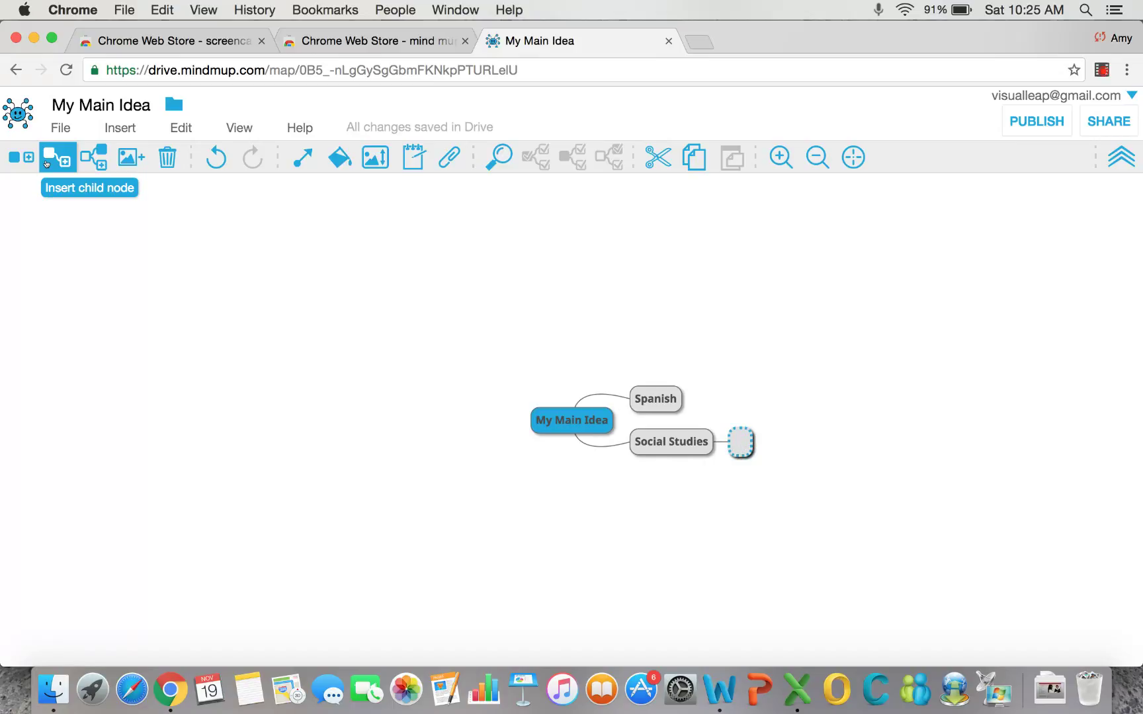
pyautogui.write('Revoliutionare')
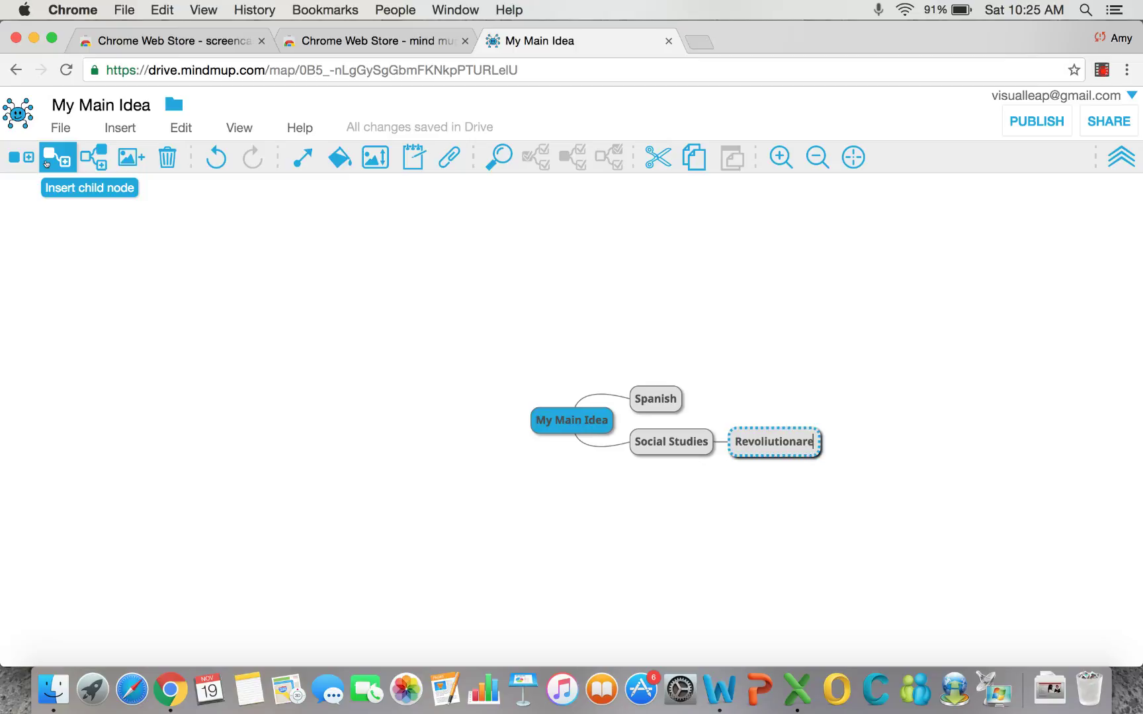
pyautogui.press('BackSpace')
pyautogui.write('y War')
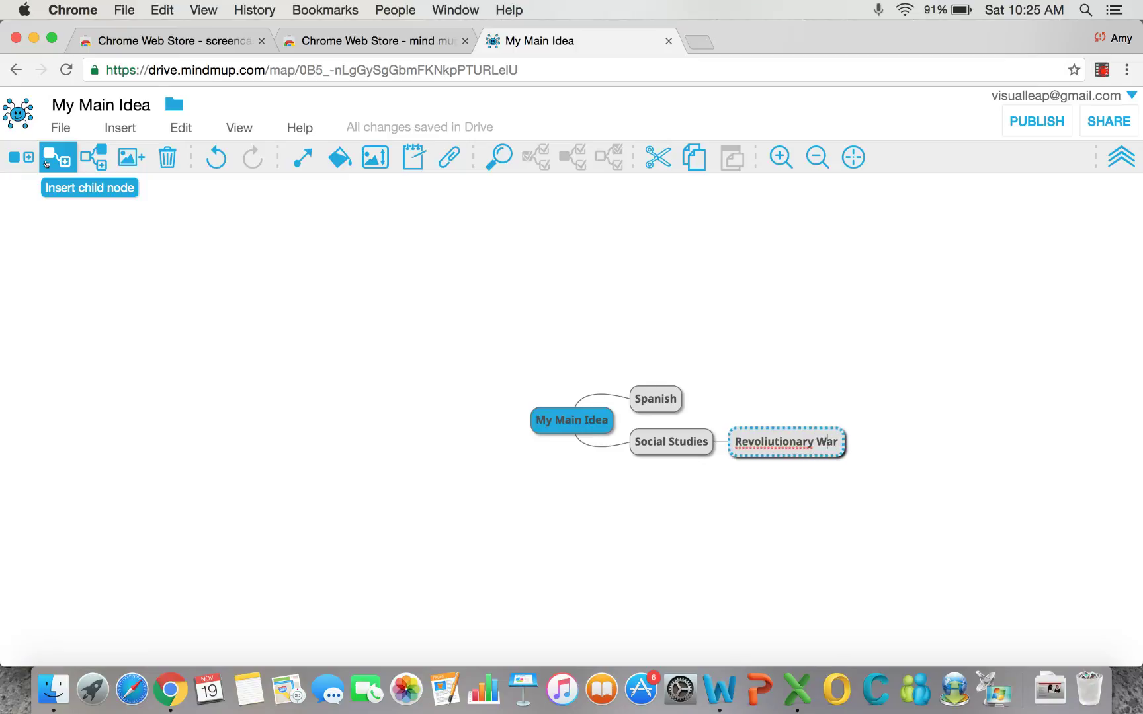
pyautogui.press('BackSpace')
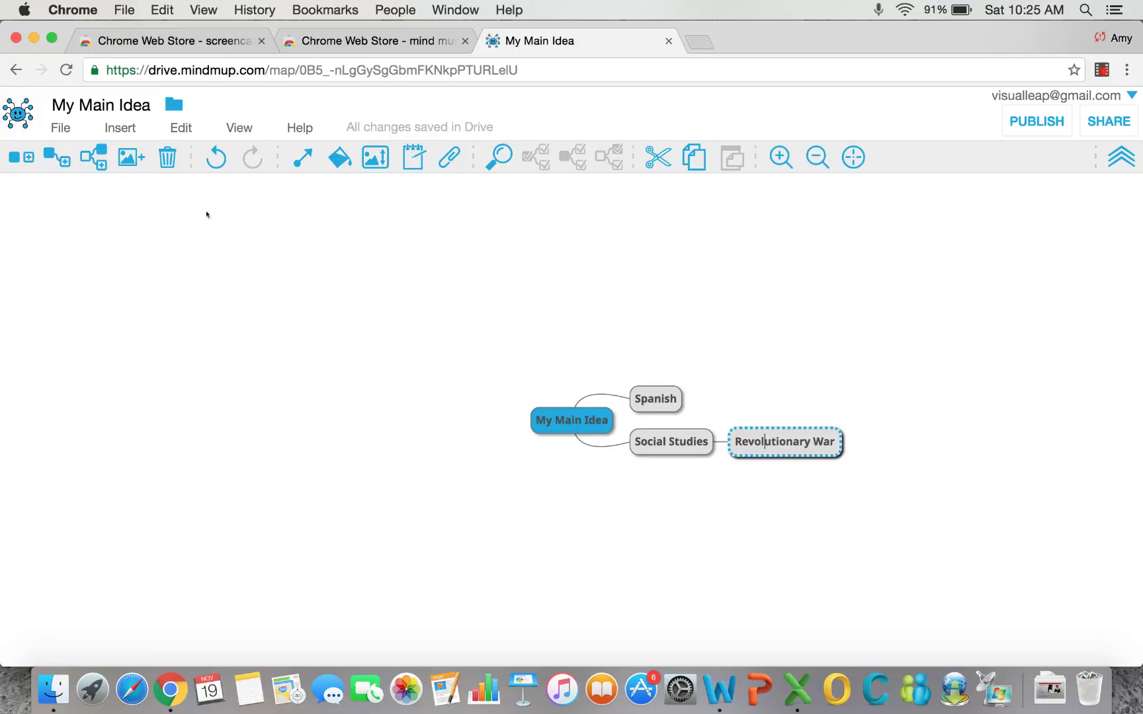
# - Give the Spanish node two child topics, 'Imperfect' and 'Preterite'
pyautogui.click(662, 408)
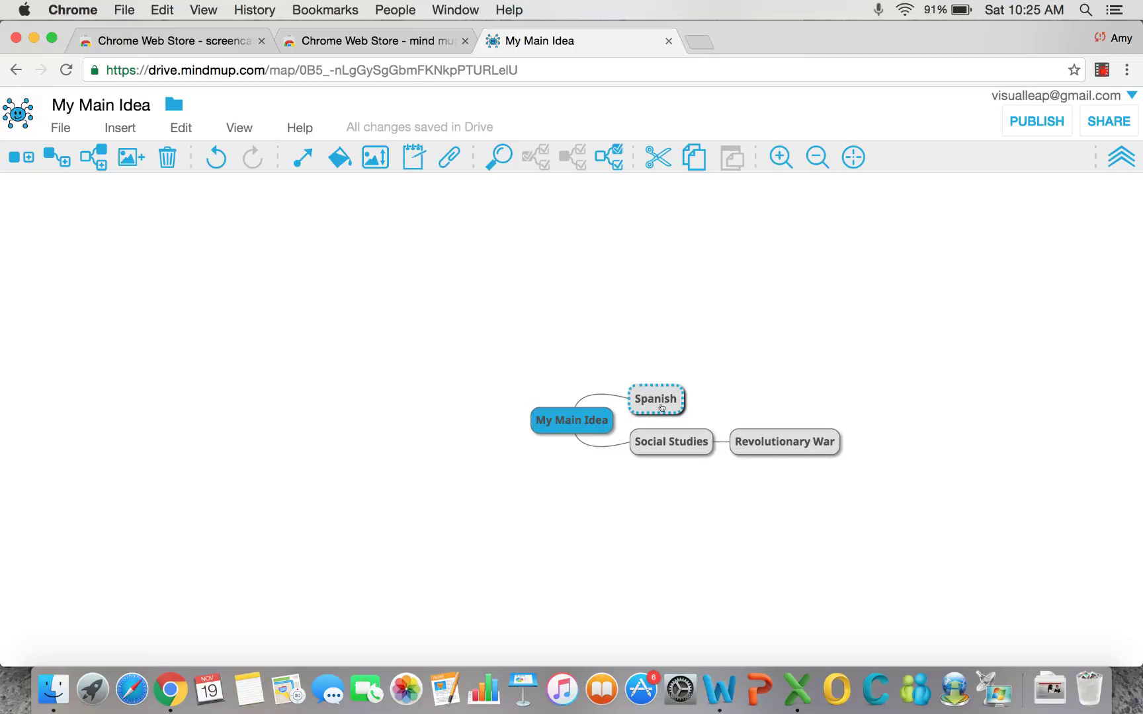
pyautogui.press('Tab')
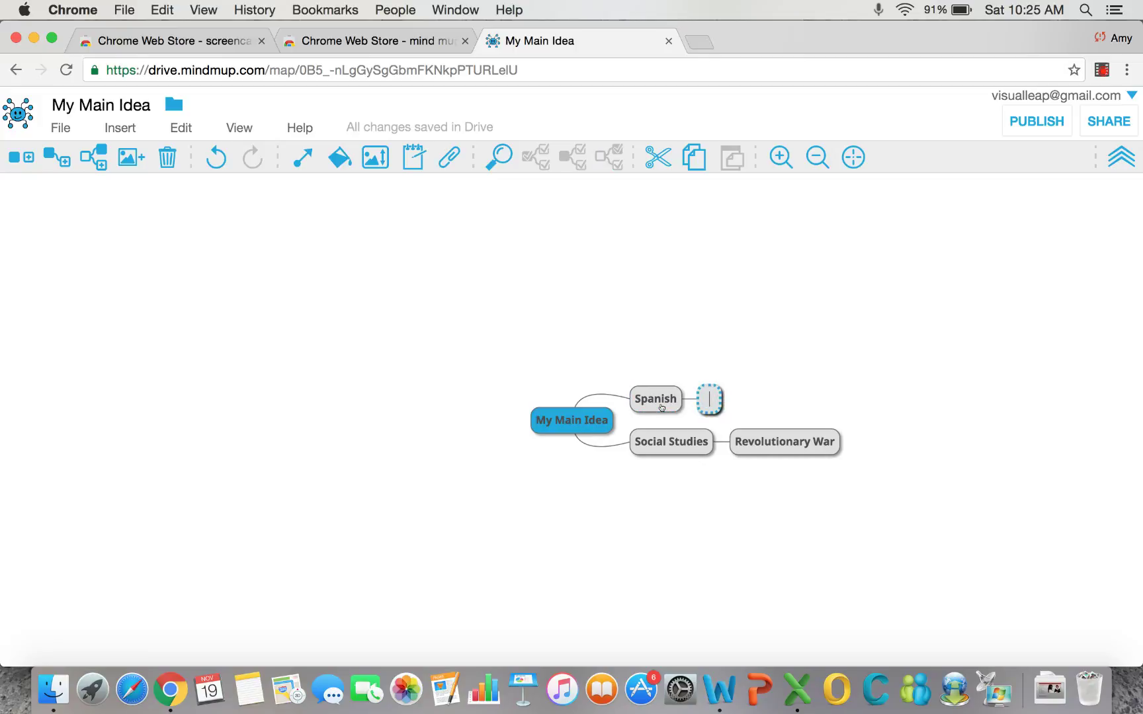
pyautogui.write('Imperf')
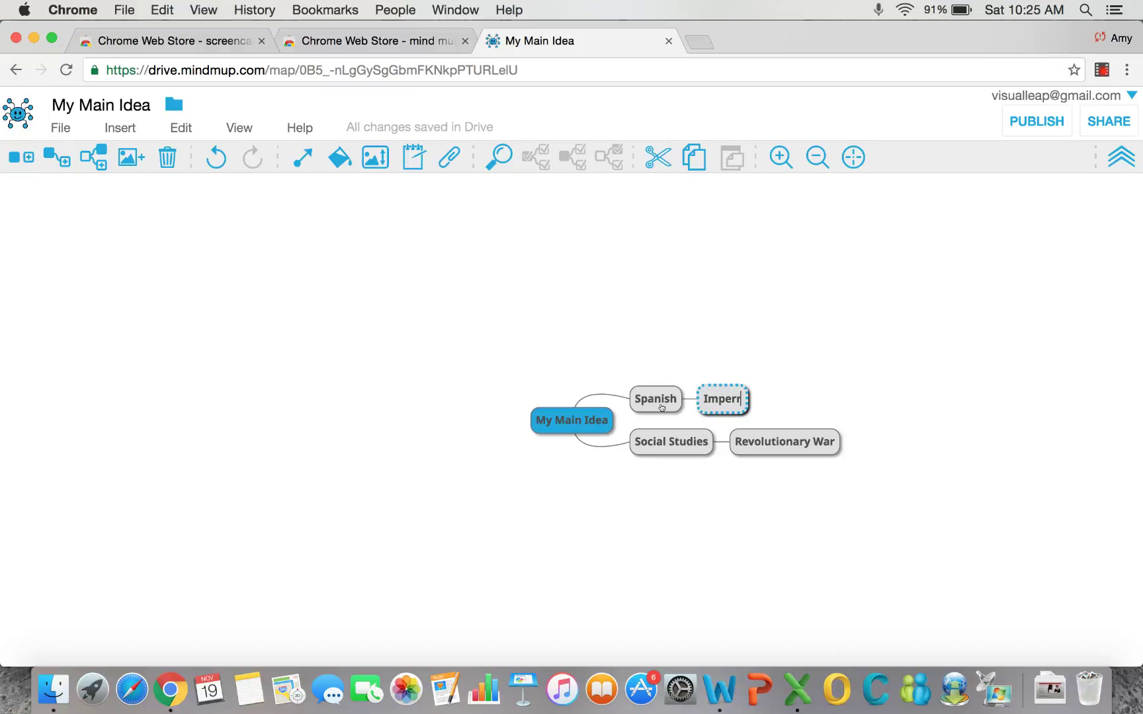
pyautogui.write('ect')
pyautogui.press('Return')
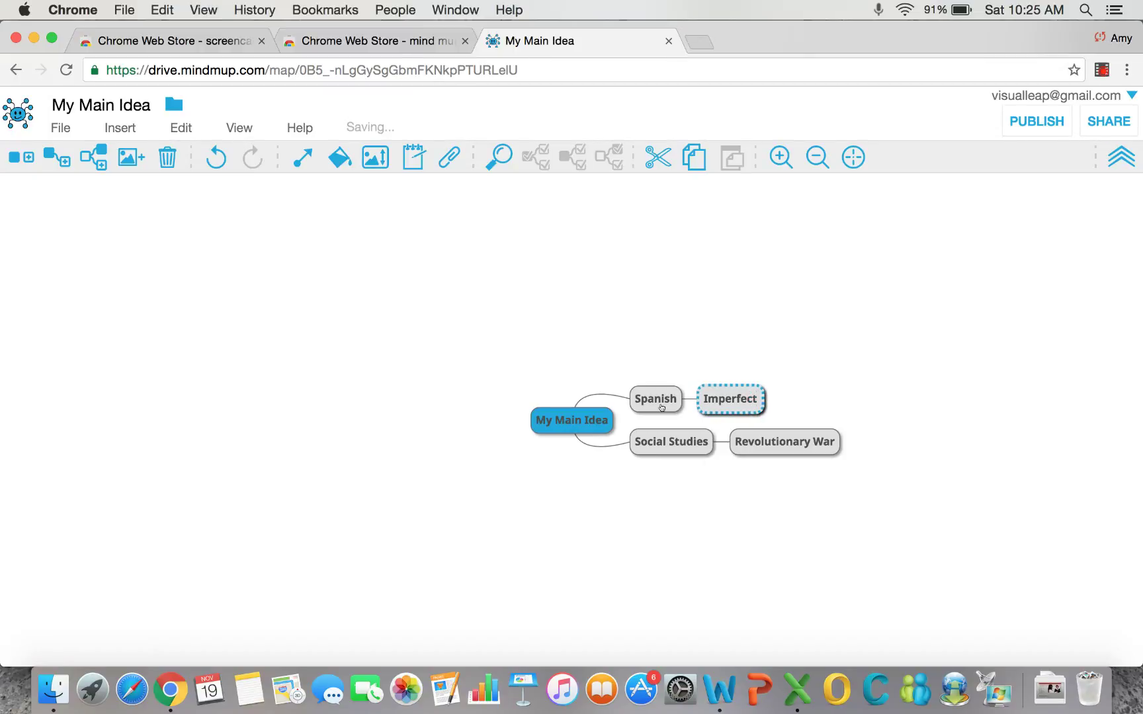
pyautogui.press('Return')
pyautogui.write('P')
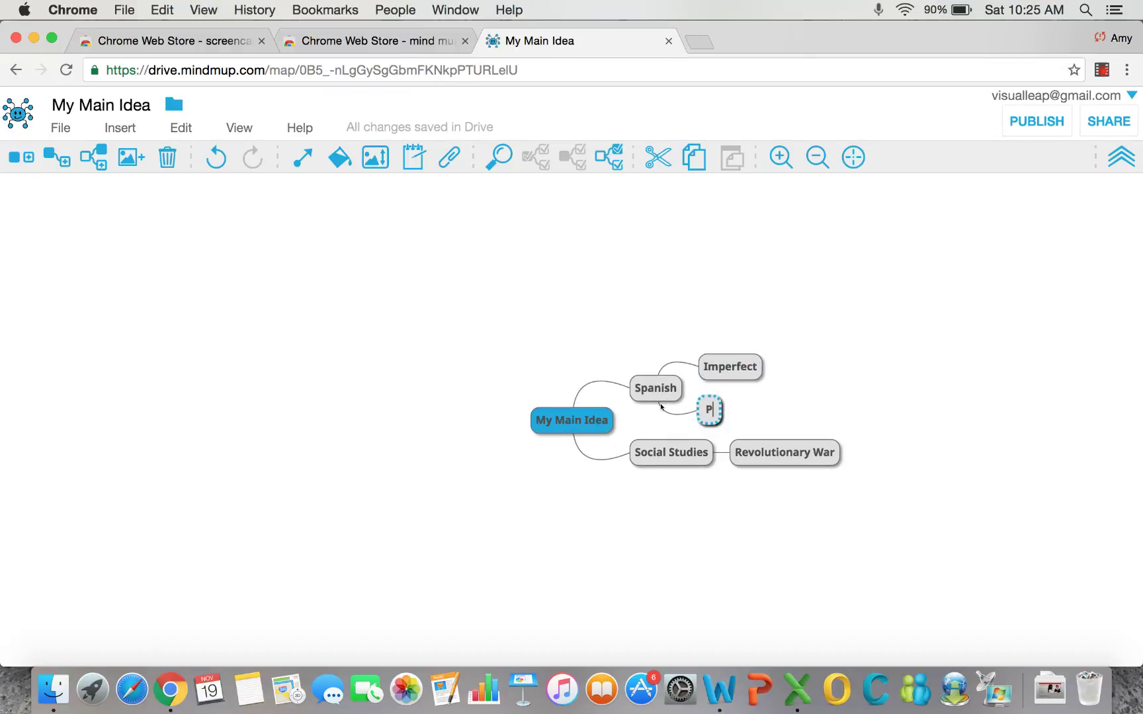
pyautogui.write('reterite')
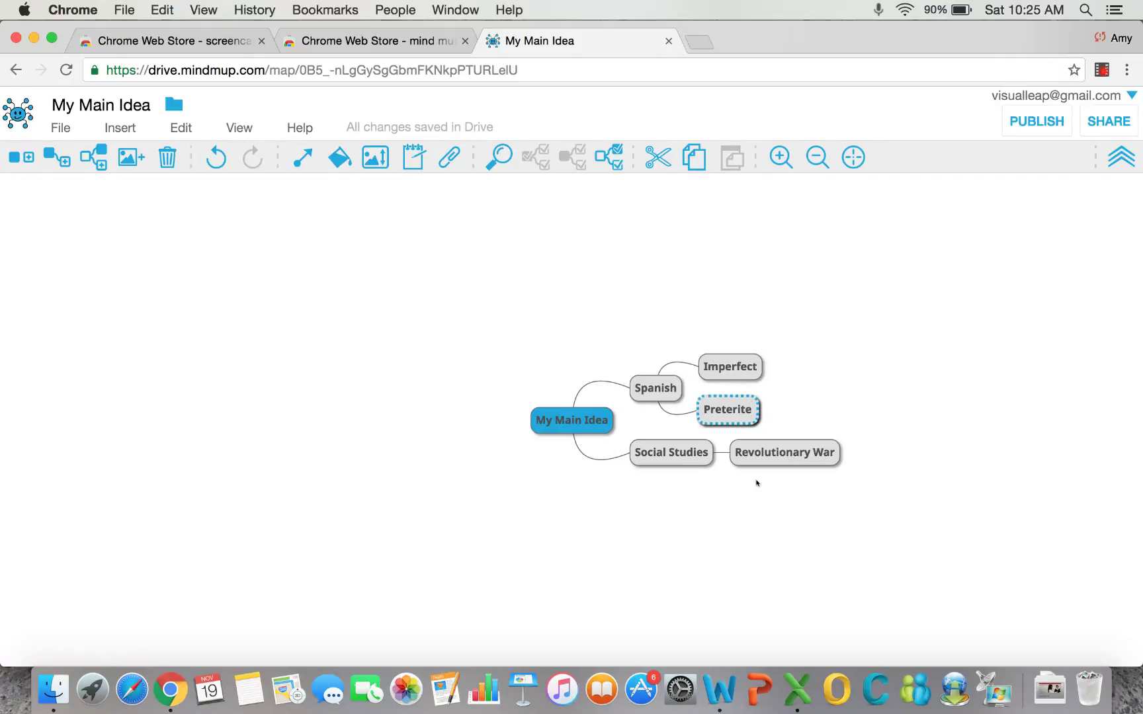
pyautogui.click(657, 395)
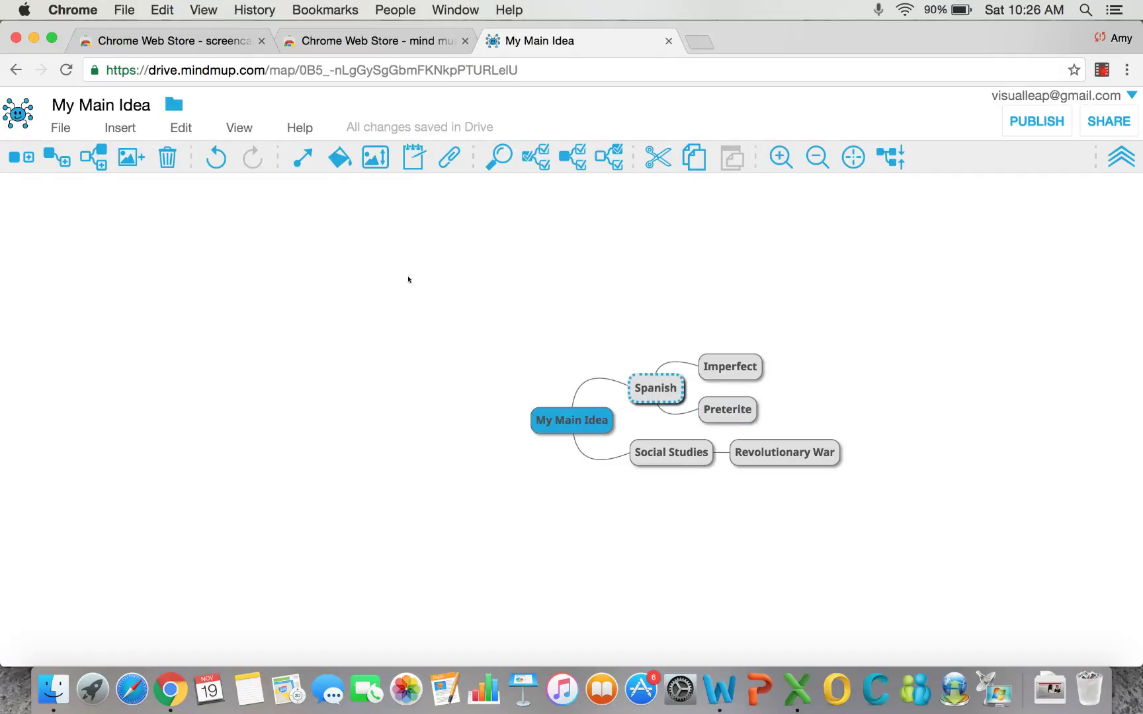
# - Colour the Spanish node yellow and the Social Studies node green
pyautogui.click(339, 158)
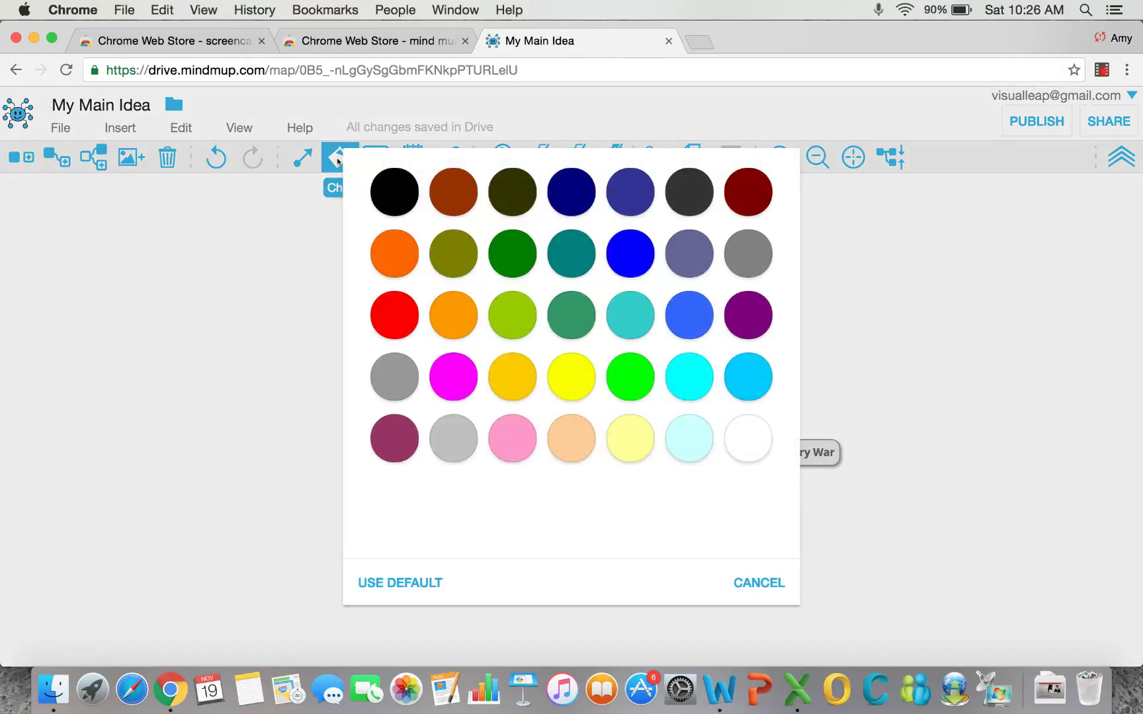
pyautogui.click(573, 391)
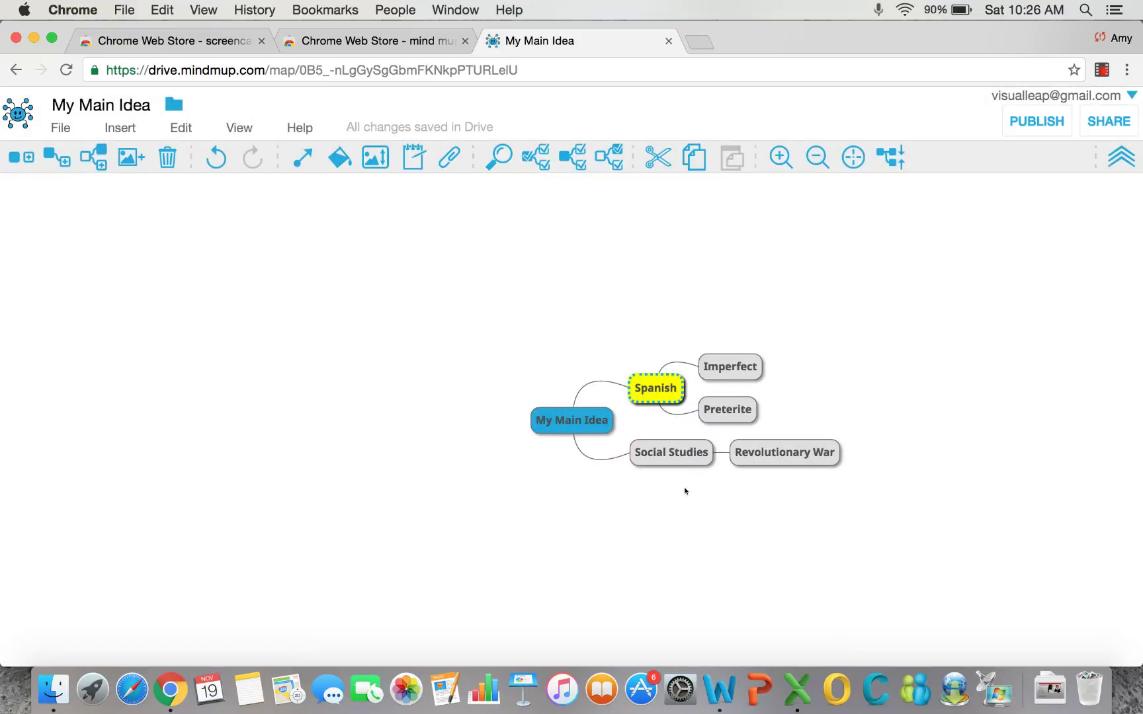
pyautogui.click(669, 456)
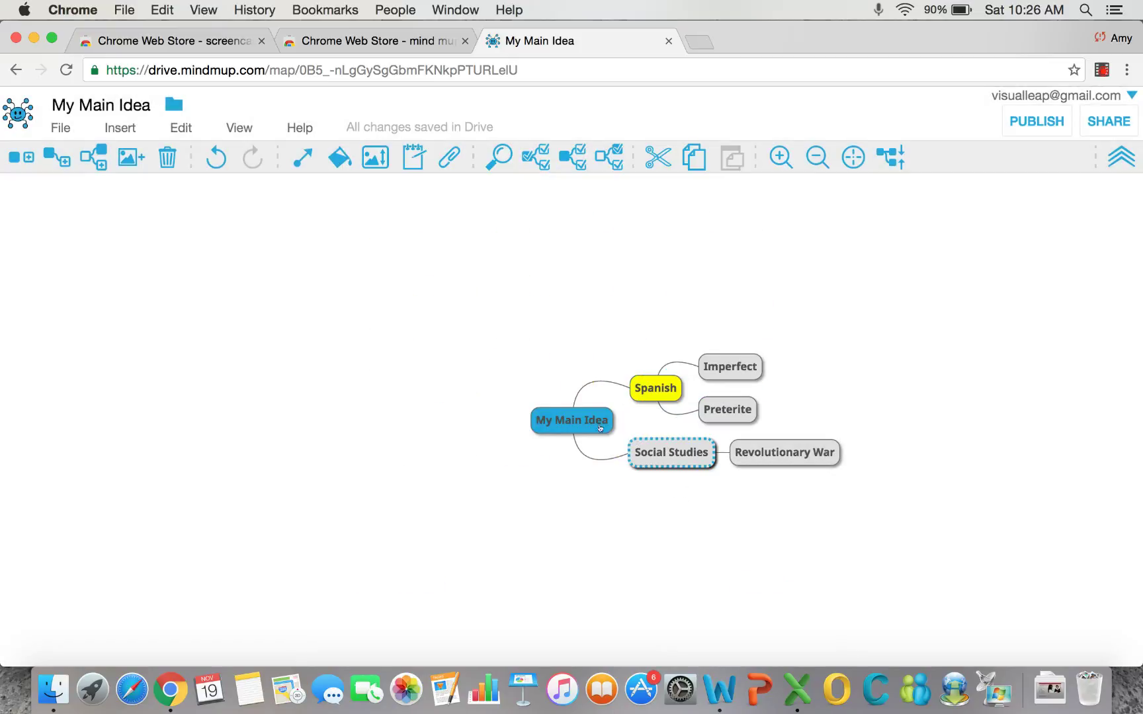
pyautogui.click(339, 159)
pyautogui.click(640, 392)
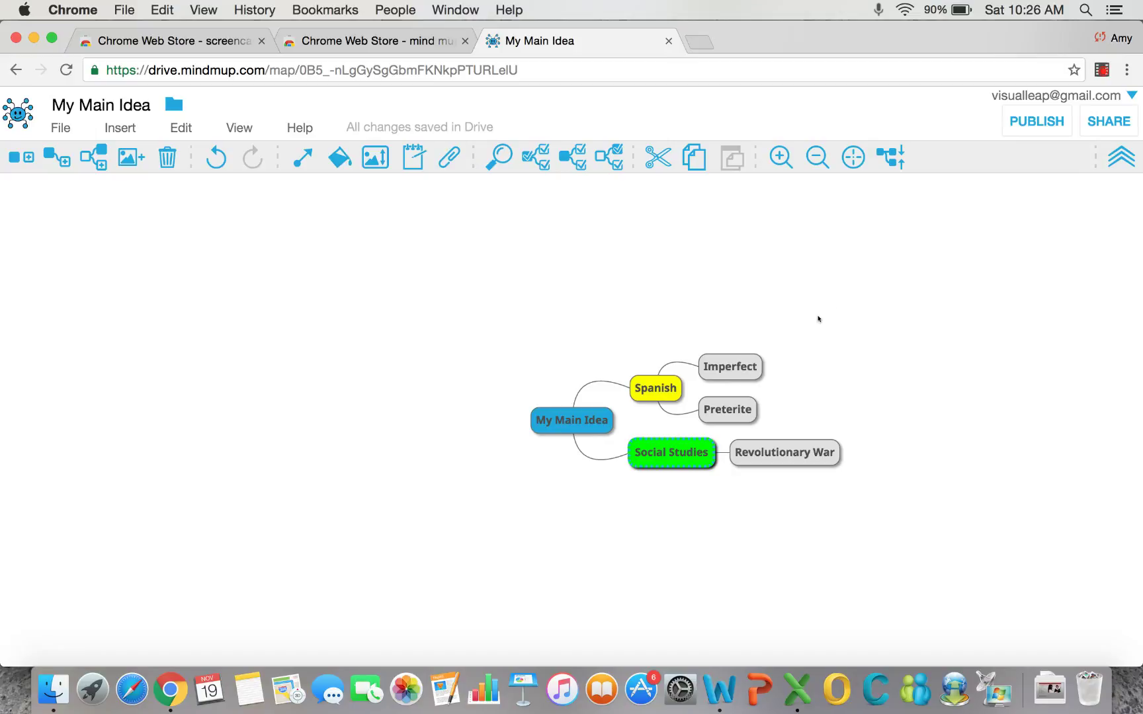
# - Select the My Main Idea, Spanish and Imperfect nodes in turn
pyautogui.click(574, 427)
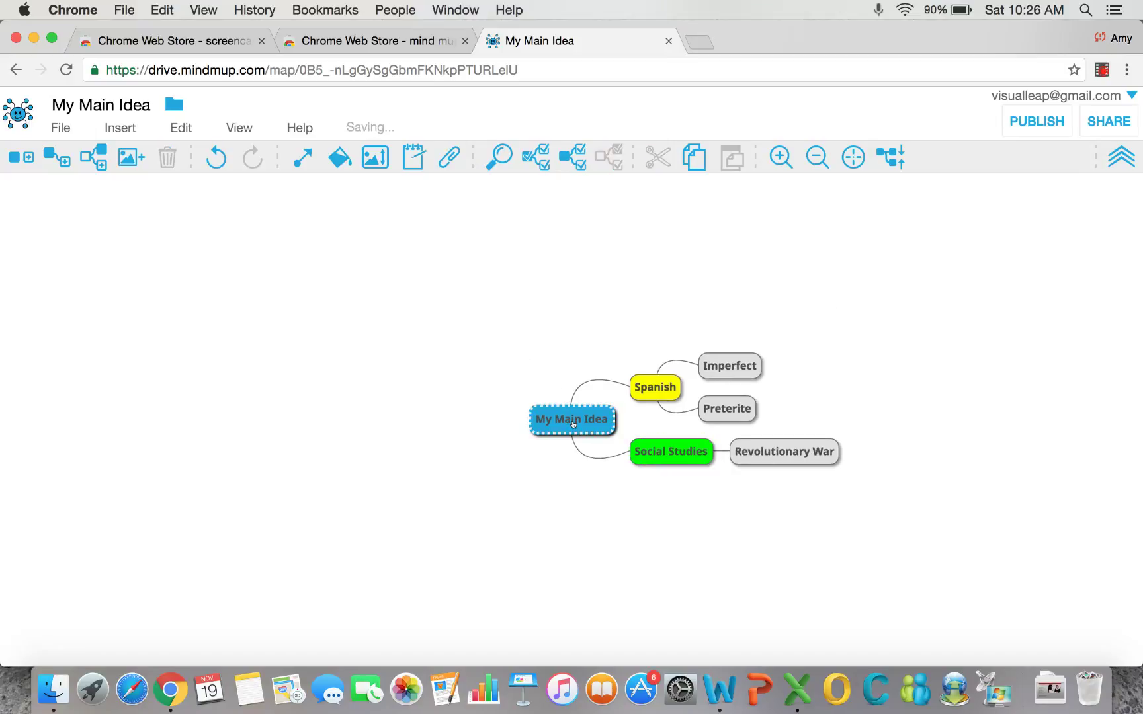
pyautogui.click(656, 385)
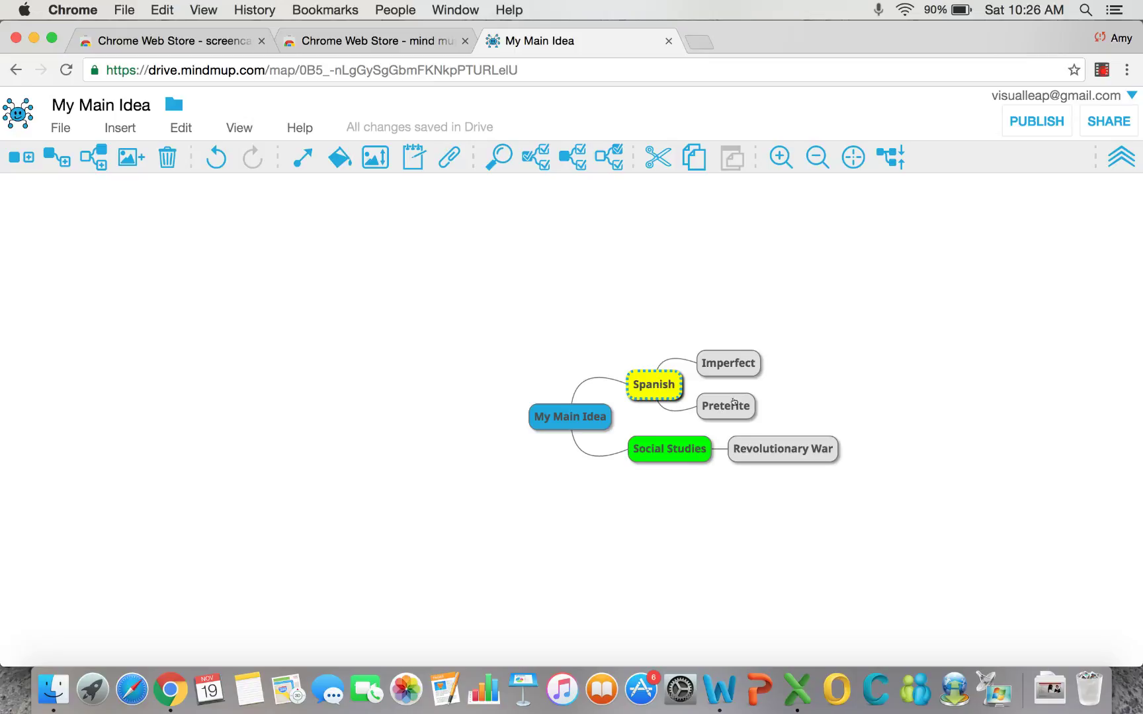
pyautogui.click(733, 365)
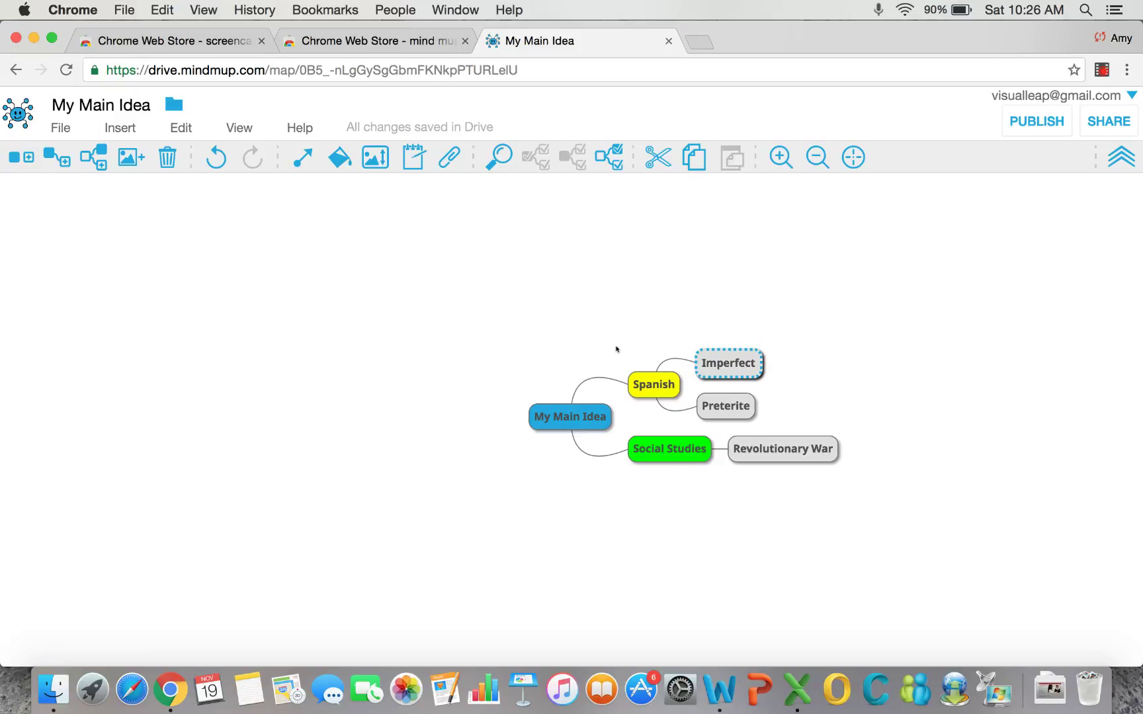
# - Branch 'Shortcuts' off the central node, holding 'TAB' and 'ENTER/RETURN' subtopics
pyautogui.click(555, 420)
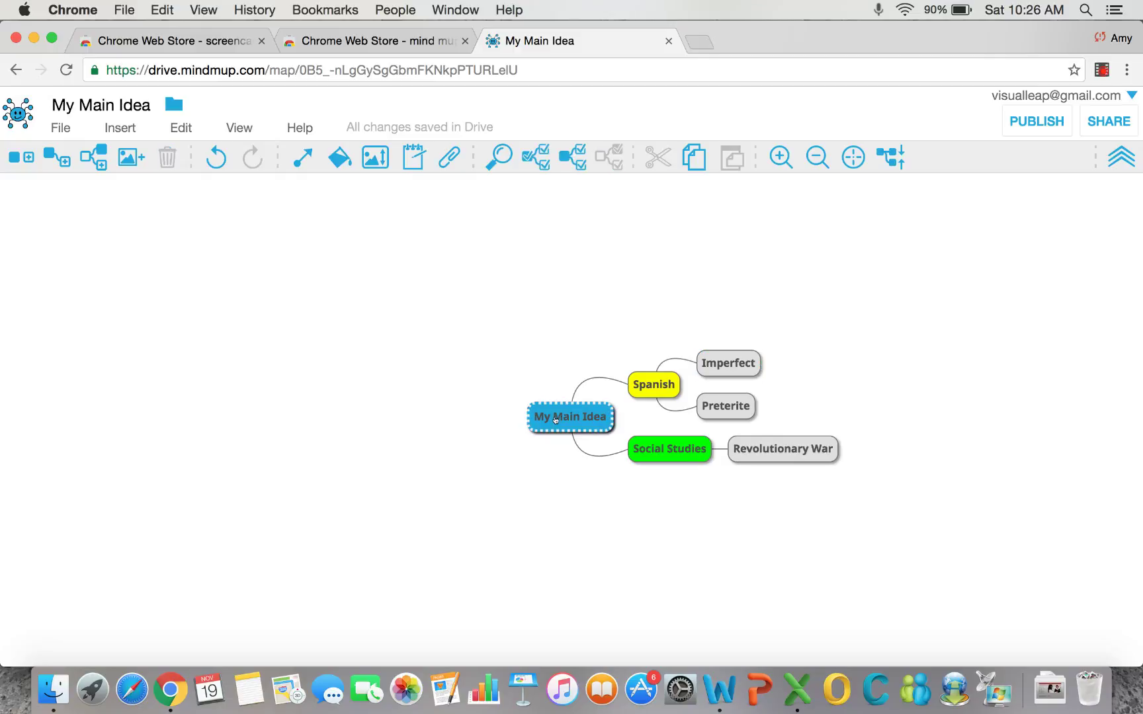
pyautogui.press('Tab')
pyautogui.write('Sh')
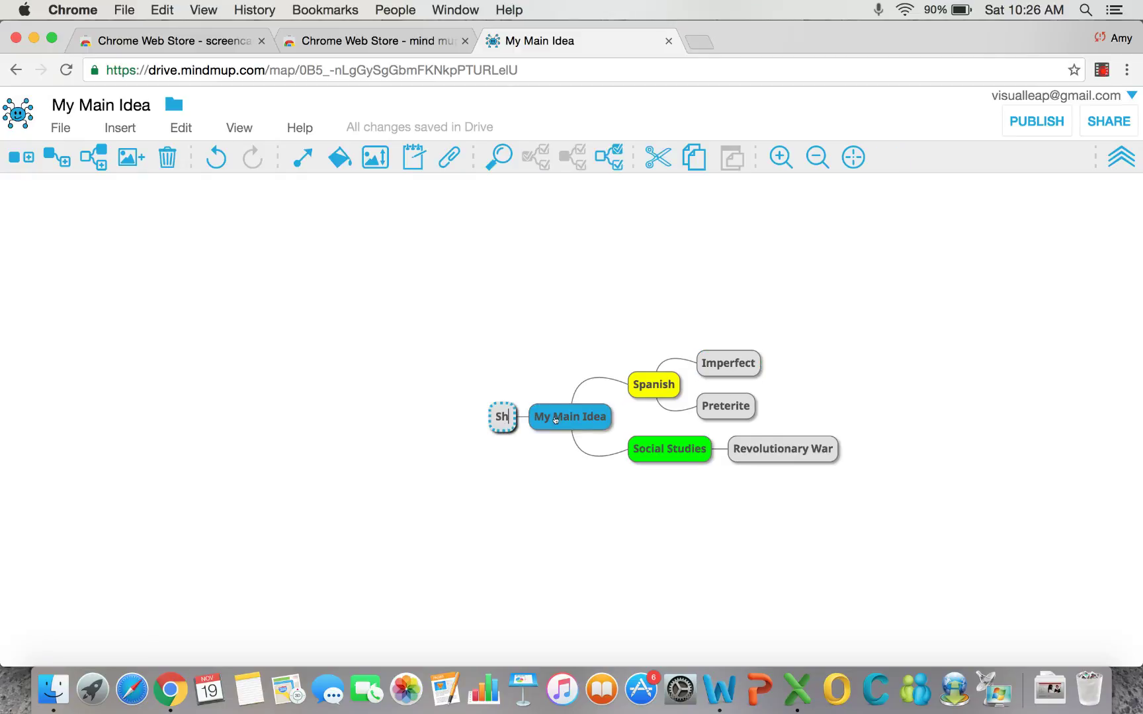
pyautogui.write('ortcuts')
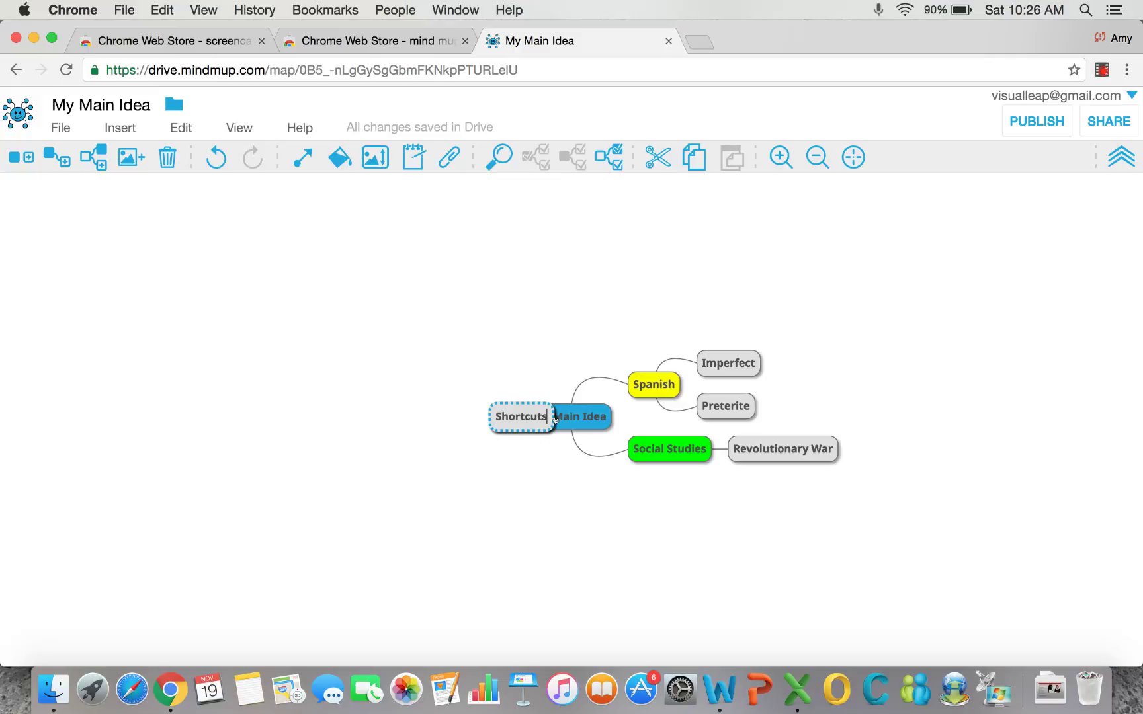
pyautogui.press('Tab')
pyautogui.write('TAB')
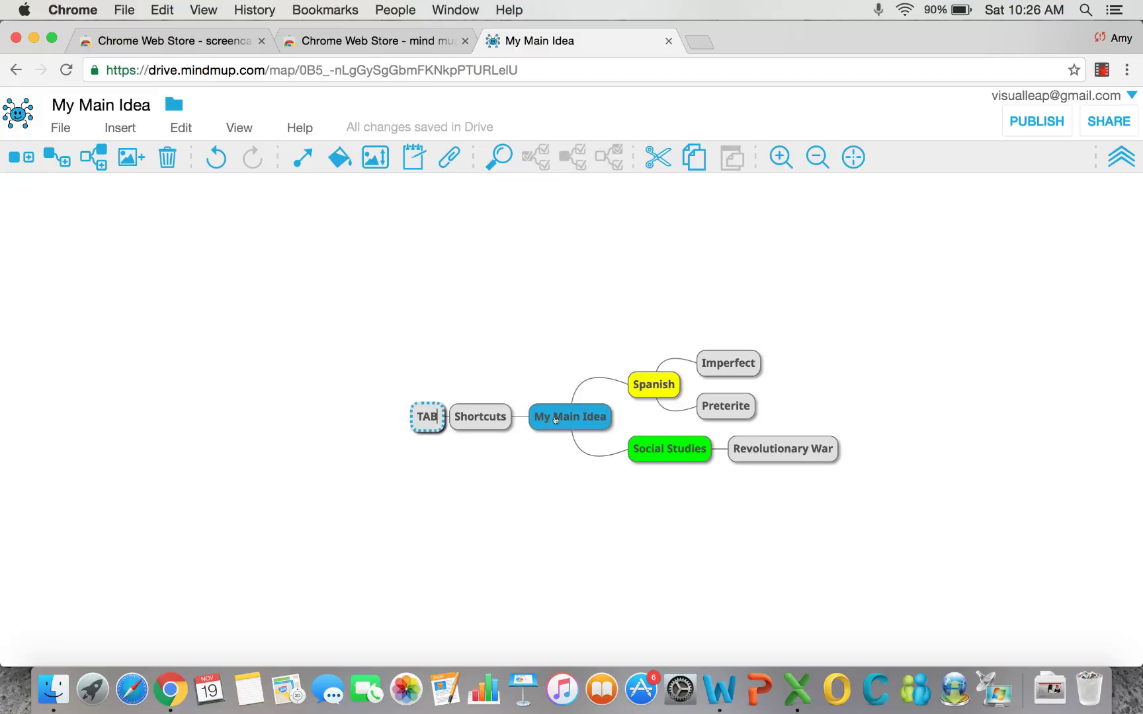
pyautogui.press('Return')
pyautogui.press('Return')
pyautogui.write('ENT')
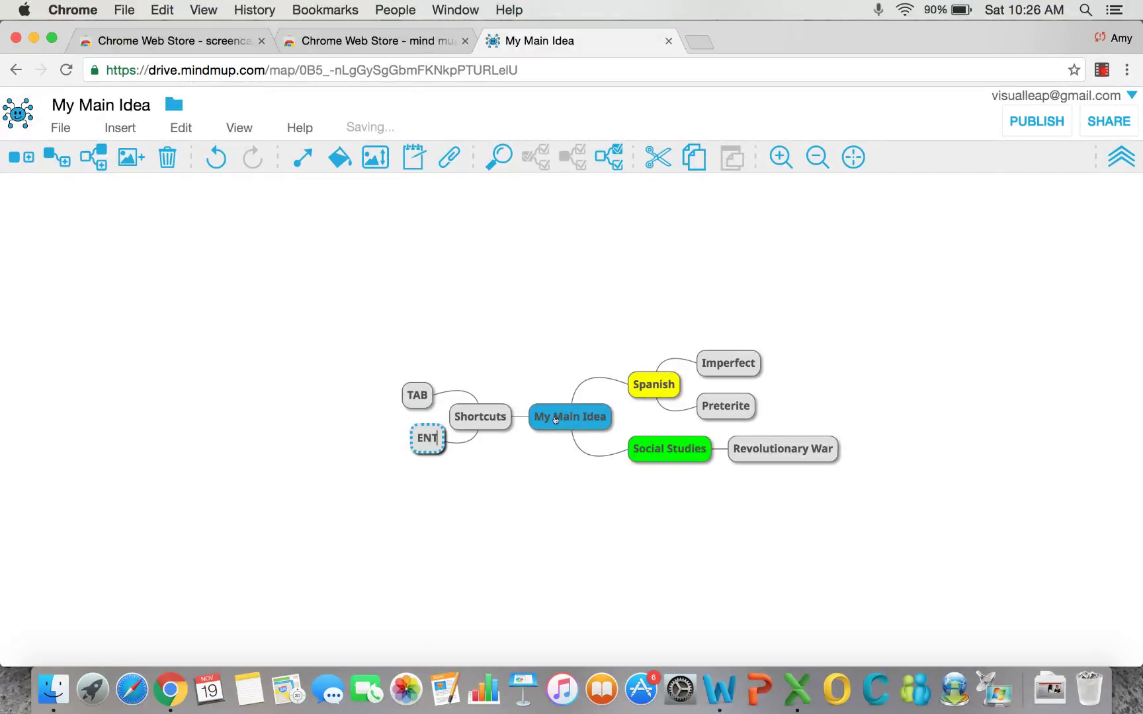
pyautogui.write('ER/R')
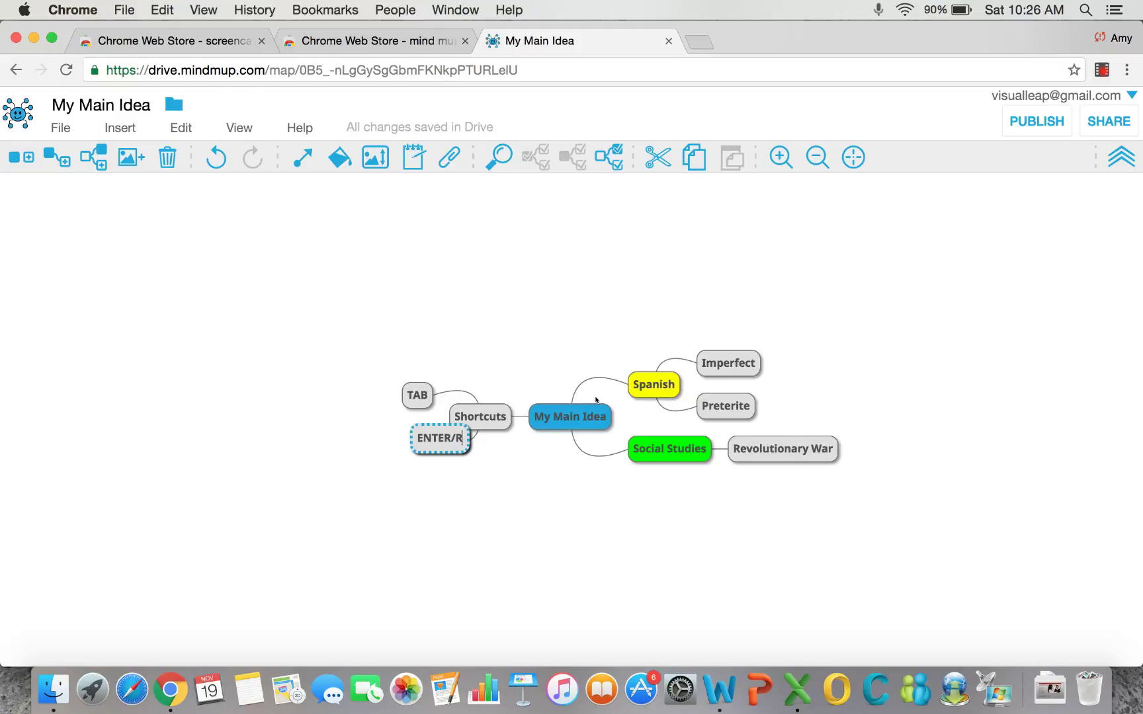
pyautogui.write('ETURN')
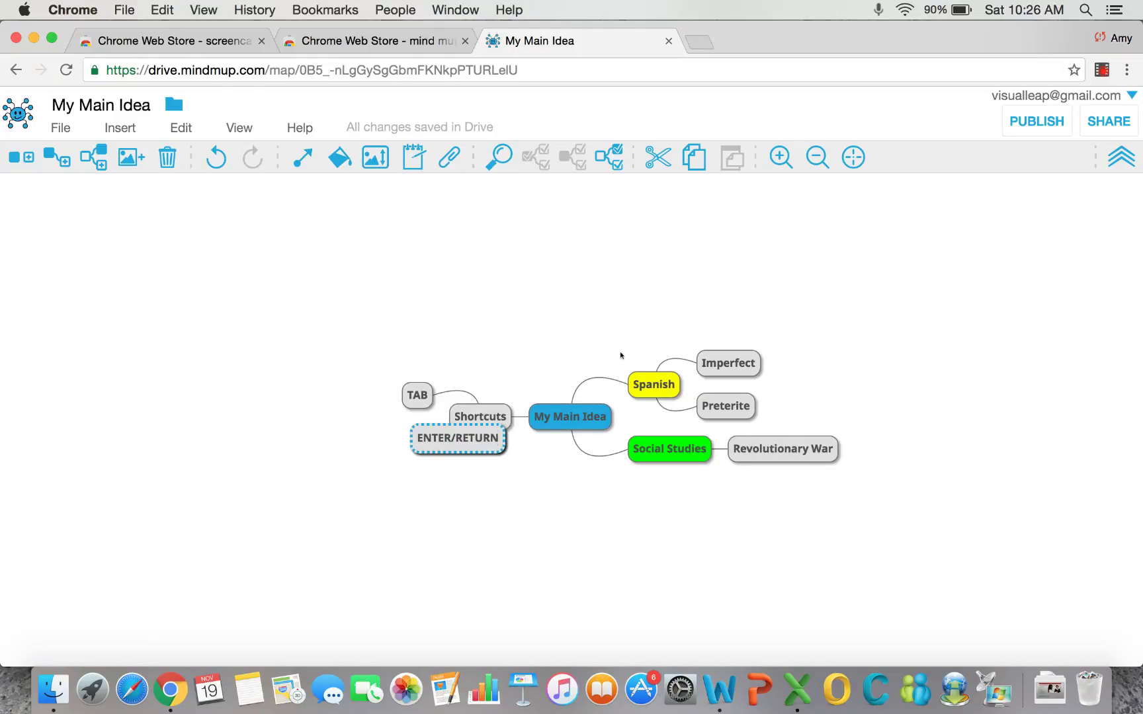
pyautogui.press('Return')
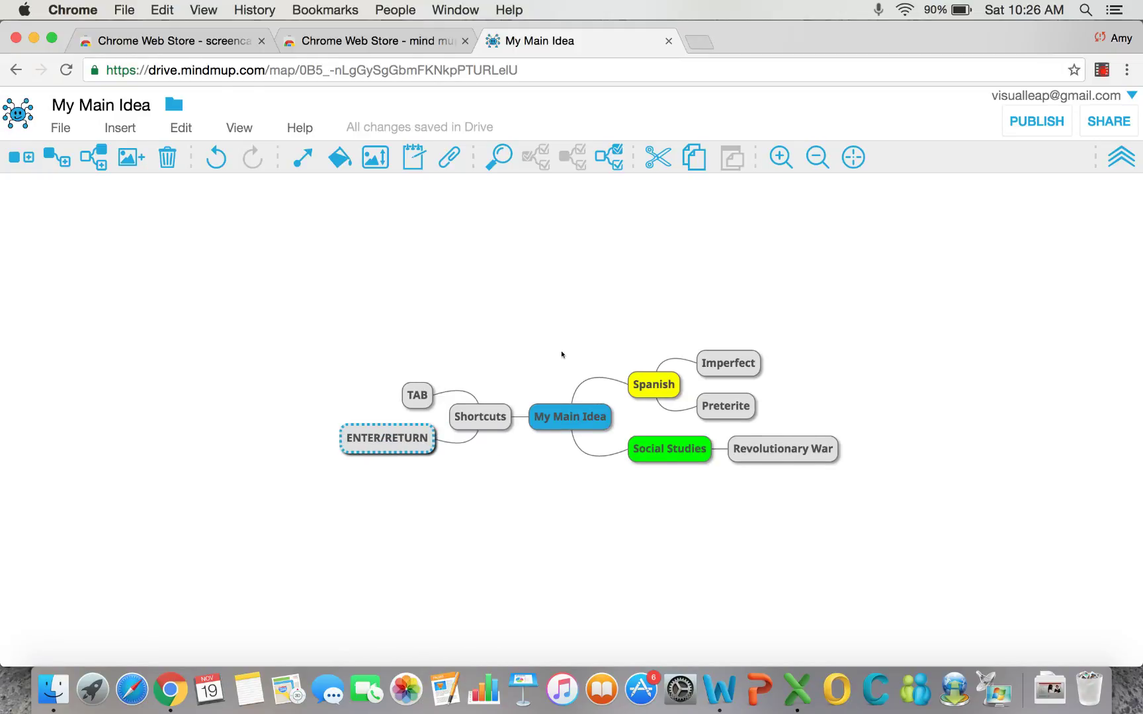